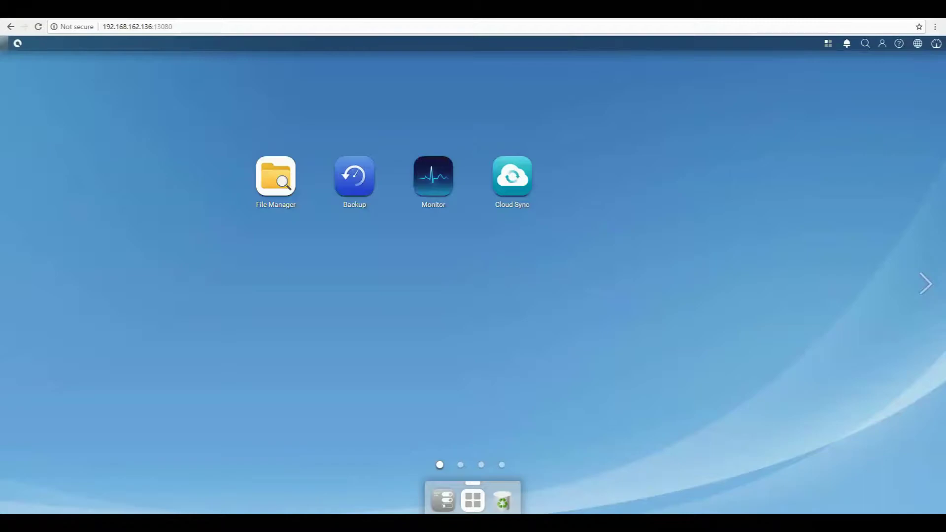
Step: Tick Enable SED authentication on the SED Authentication tab of Control Panel's Security settings
left_click(451, 503)
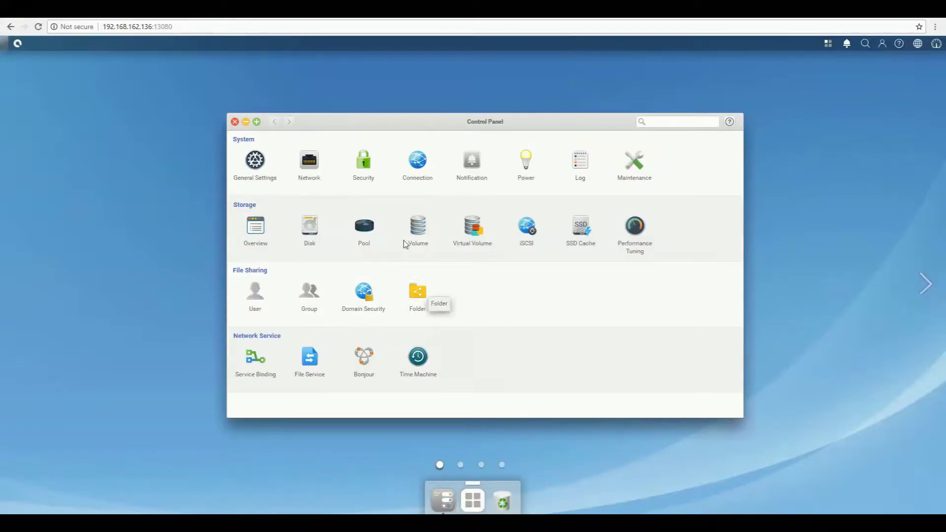
left_click(373, 166)
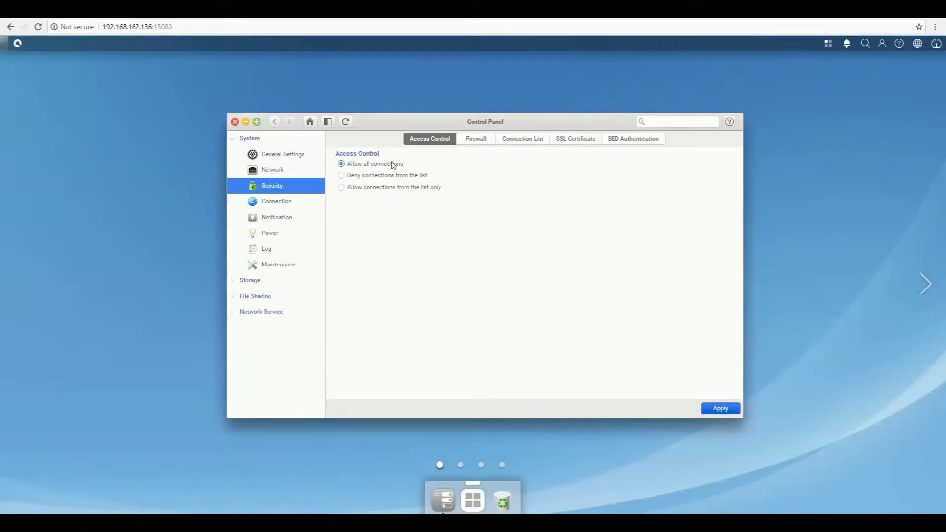
left_click(662, 142)
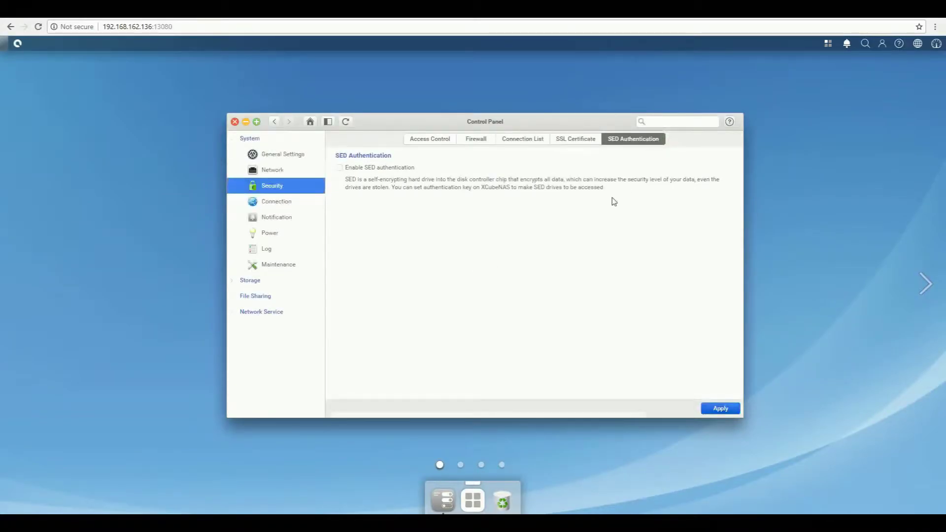
left_click(339, 167)
Step: Apply SED authentication with a new SED password entered and verified, then acknowledge the notice
left_click(721, 409)
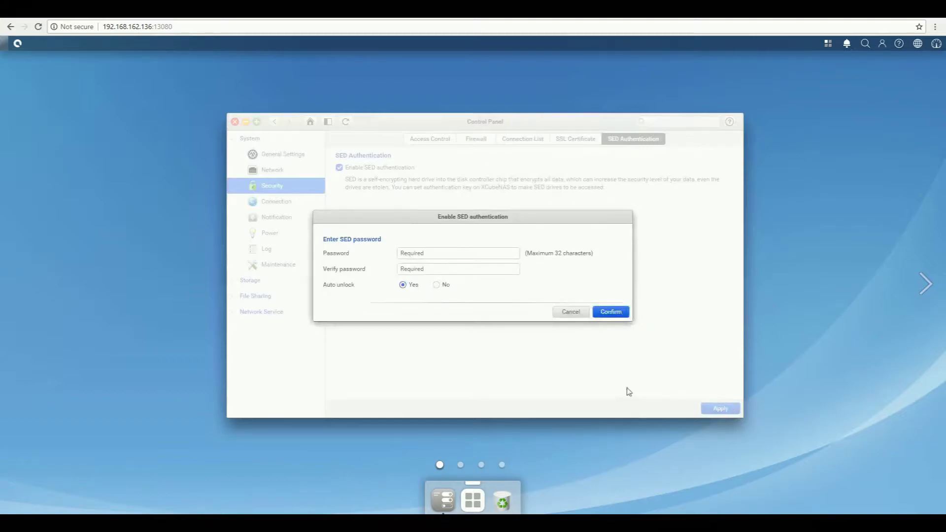
left_click(432, 256)
type("12345678")
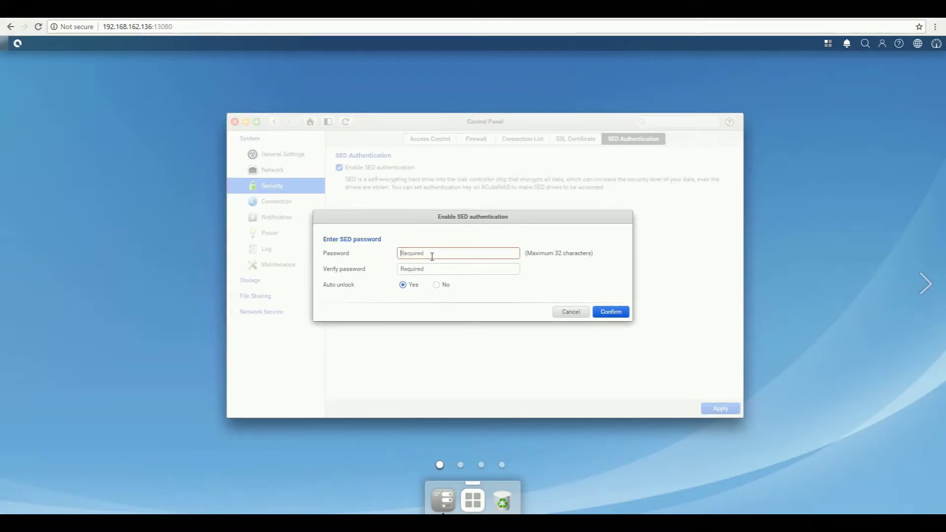
type("345678")
key("Tab")
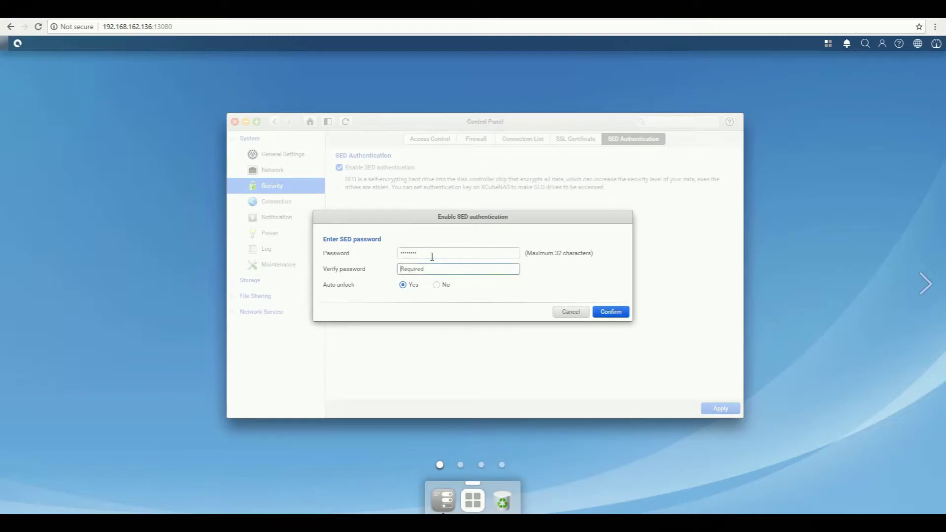
type("1234567")
left_click(611, 312)
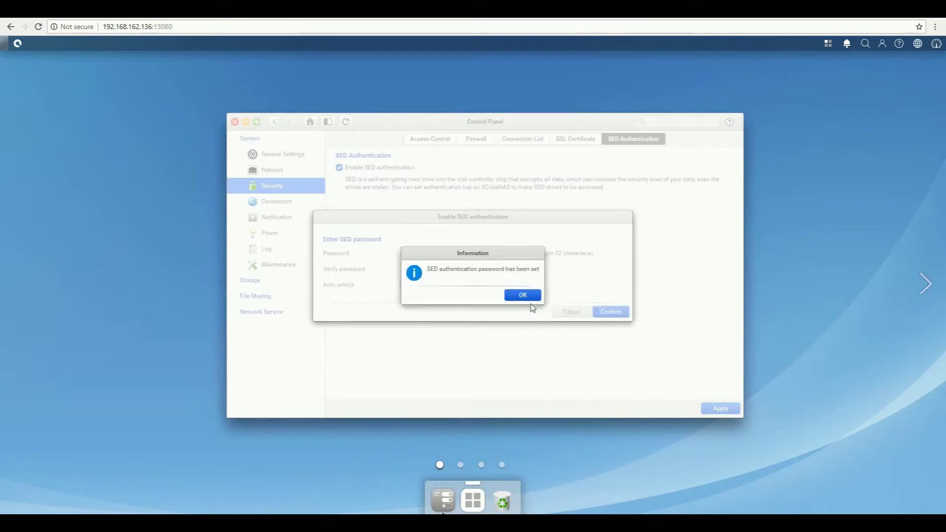
left_click(523, 295)
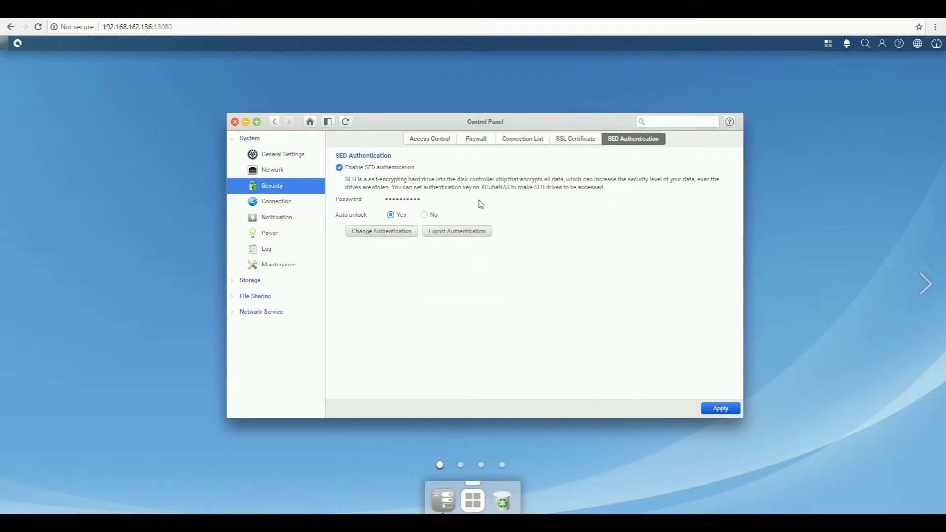
Step: Export the SED authentication key as export_ak_file after entering the SED password
left_click(487, 239)
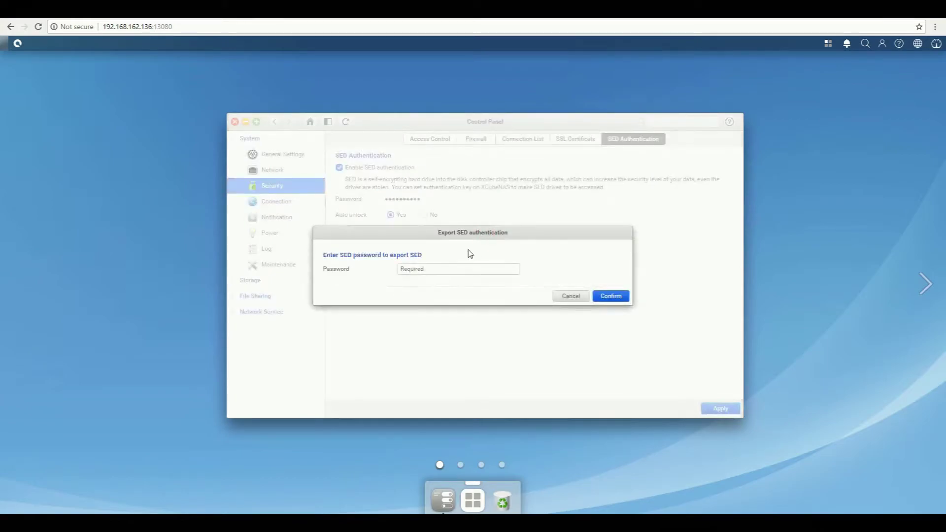
left_click(415, 267)
type("*******")
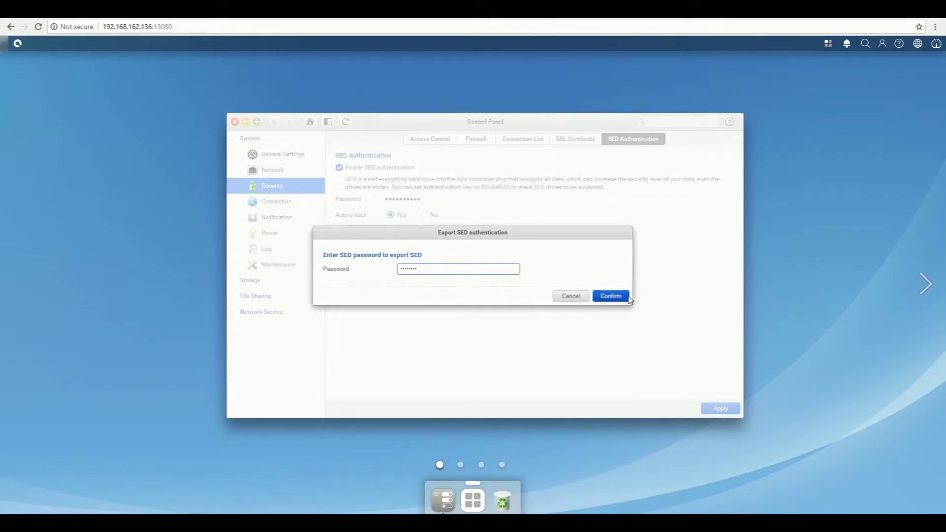
left_click(628, 297)
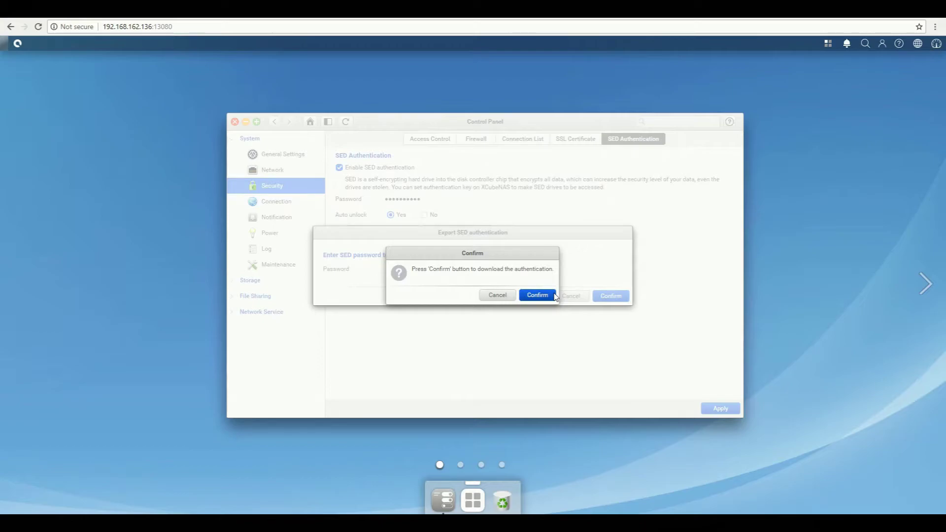
left_click(554, 296)
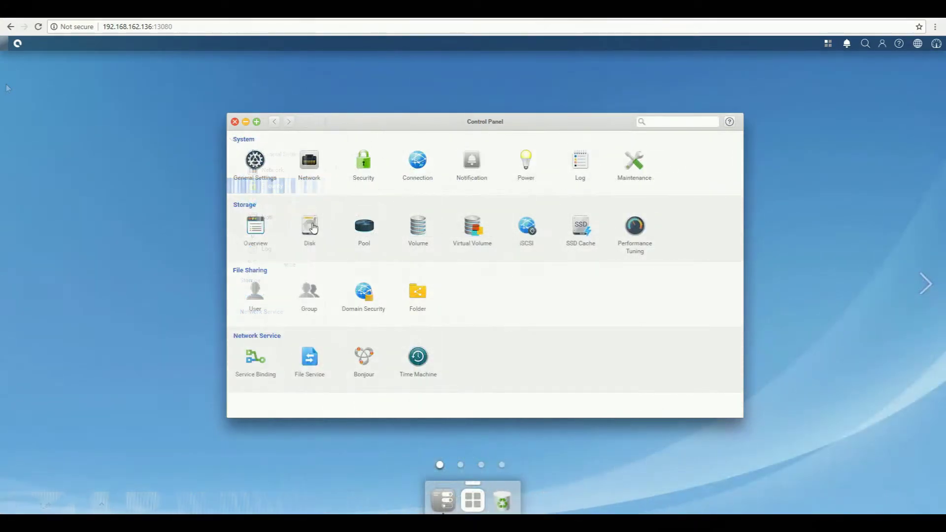
Step: Choose Instant erase from the disk actions menu on the Storage Disk page
left_click(310, 226)
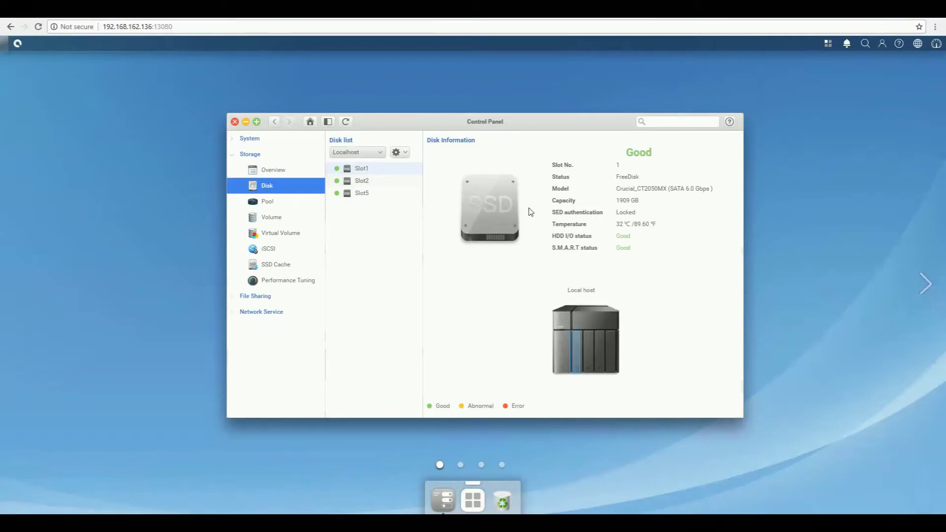
left_click(405, 154)
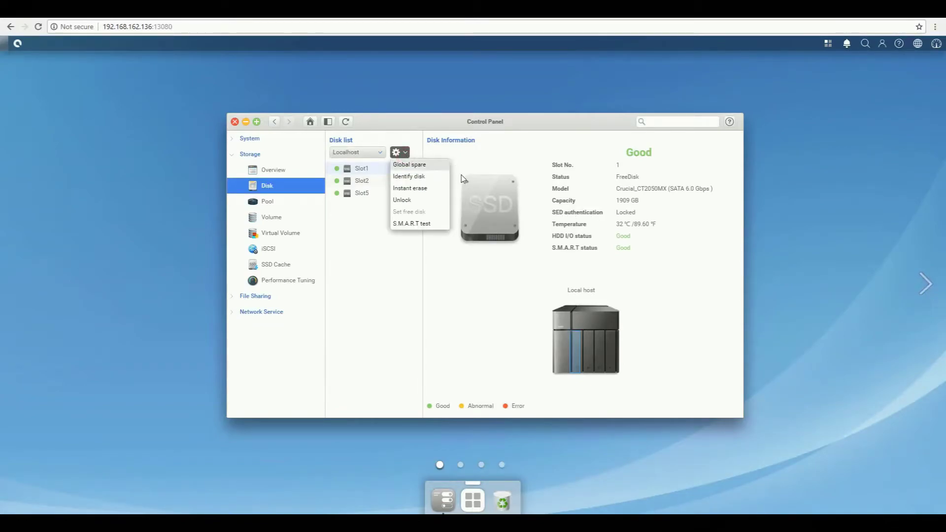
left_click(441, 192)
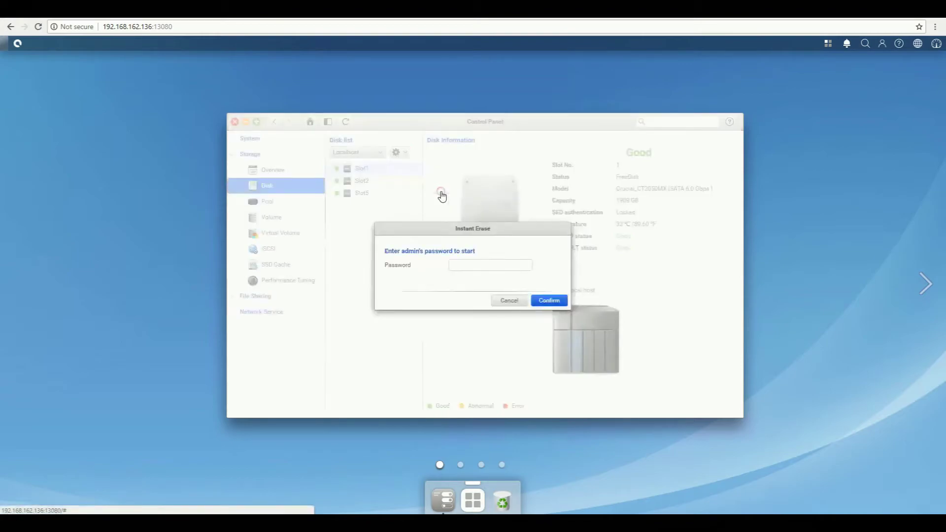
Step: Re-enter the mistyped admin password correctly and confirm it to begin erasing
left_click(496, 265)
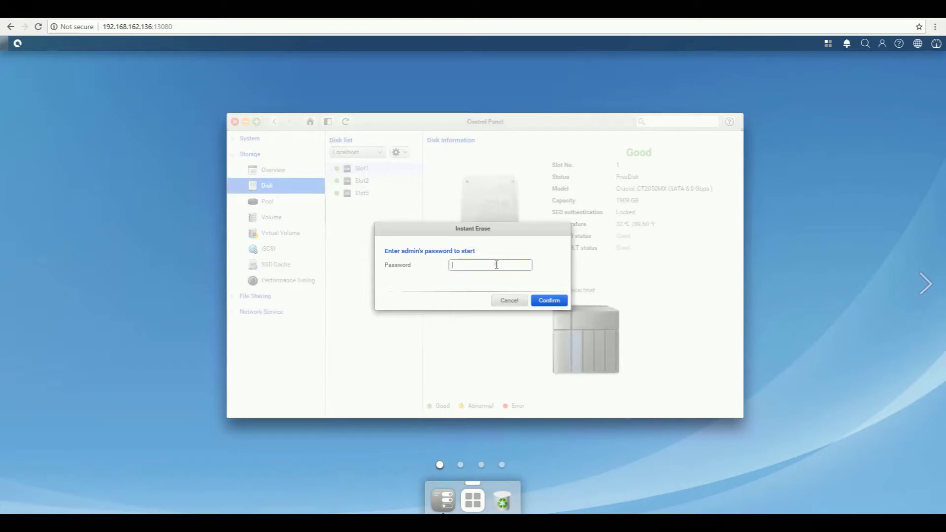
type("••••")
double_click(485, 266)
key("BackSpace")
type("••••")
left_click(560, 302)
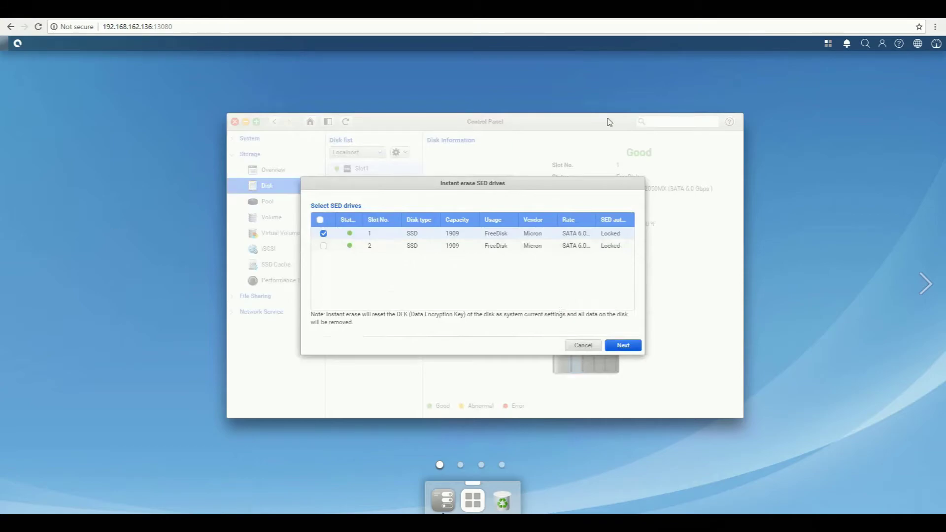
Step: Authenticate with the Slot1 drive's pasted PSID and confirm the instant erase
left_click(634, 342)
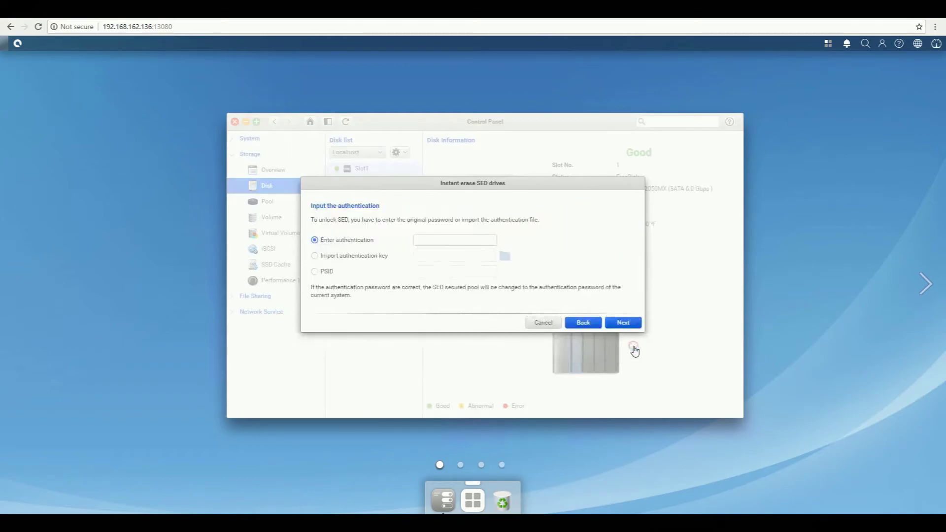
left_click(314, 271)
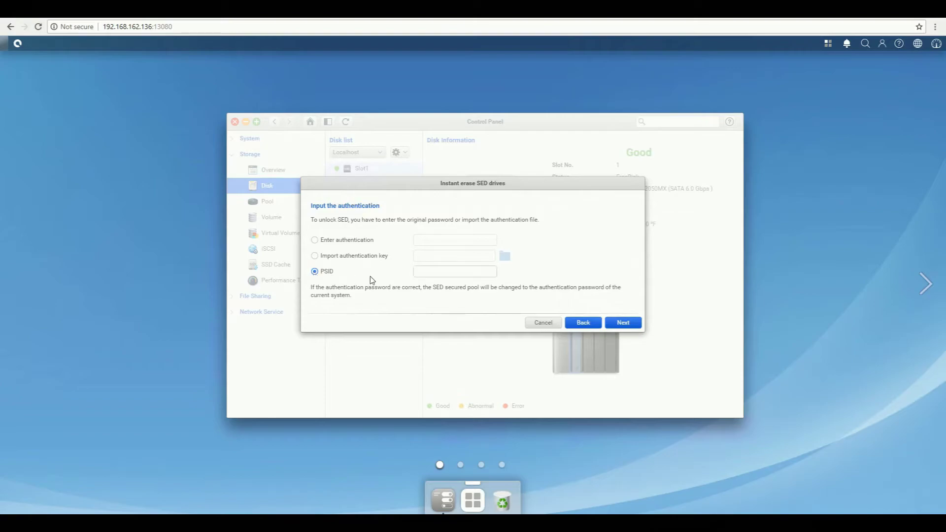
left_click(446, 271)
key("ctrl+v")
left_click(639, 324)
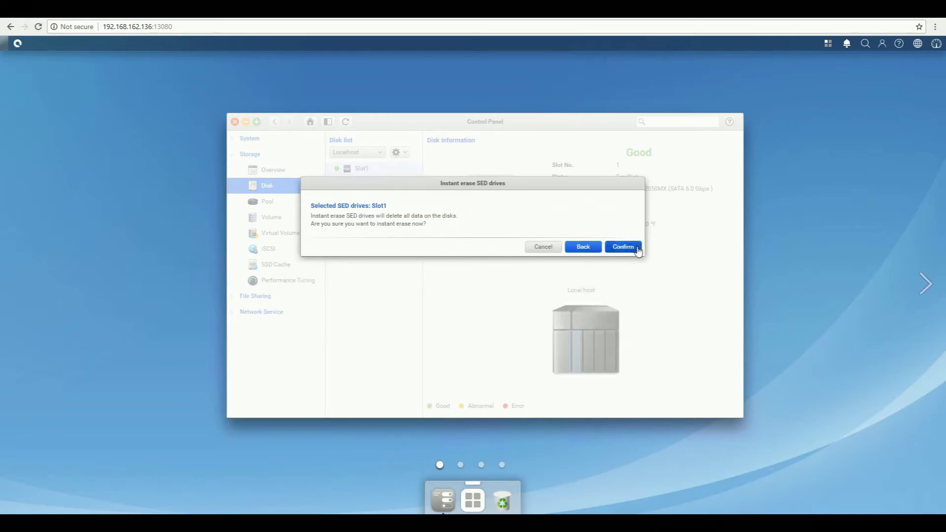
left_click(623, 247)
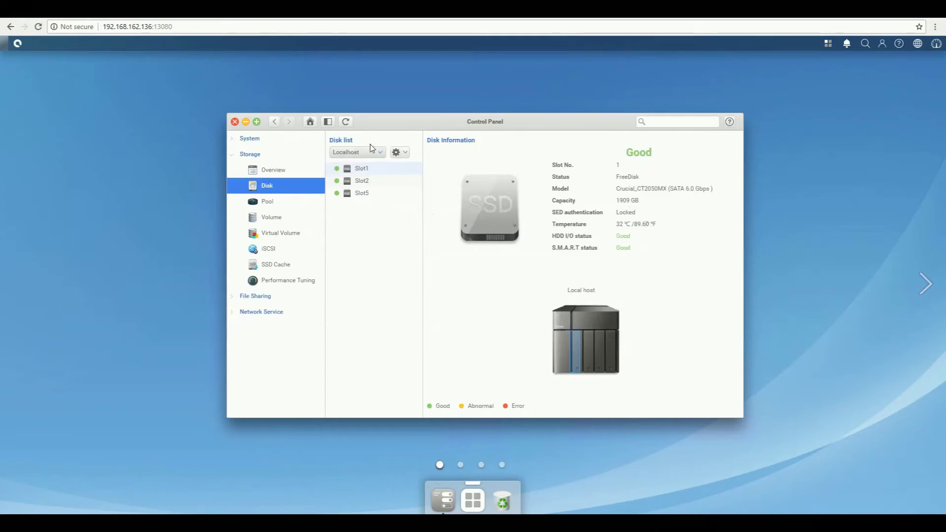
Step: Start creating a new storage pool from the Control Panel's Pool page
left_click(345, 122)
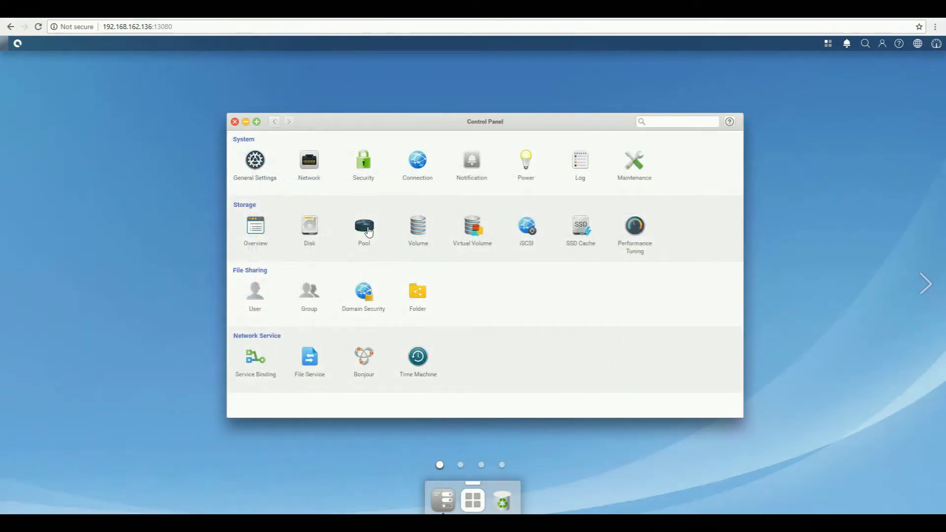
left_click(365, 227)
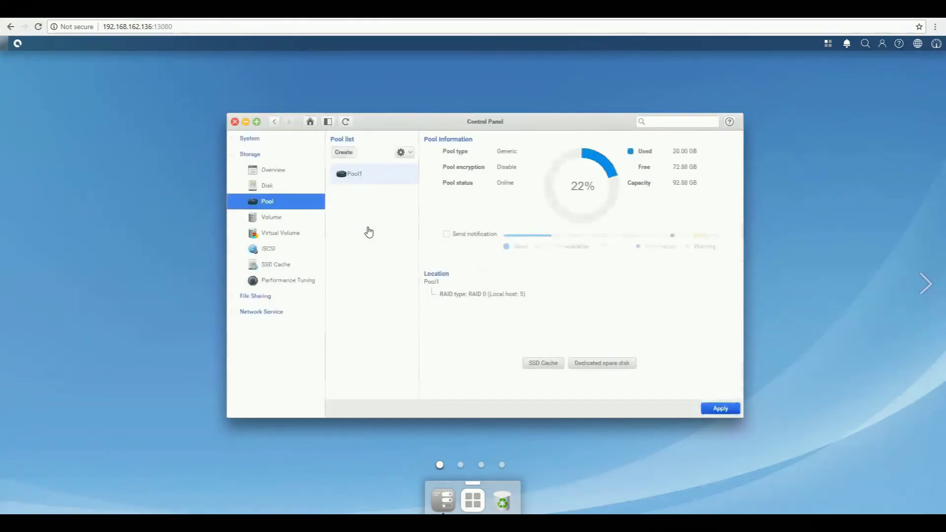
left_click(351, 154)
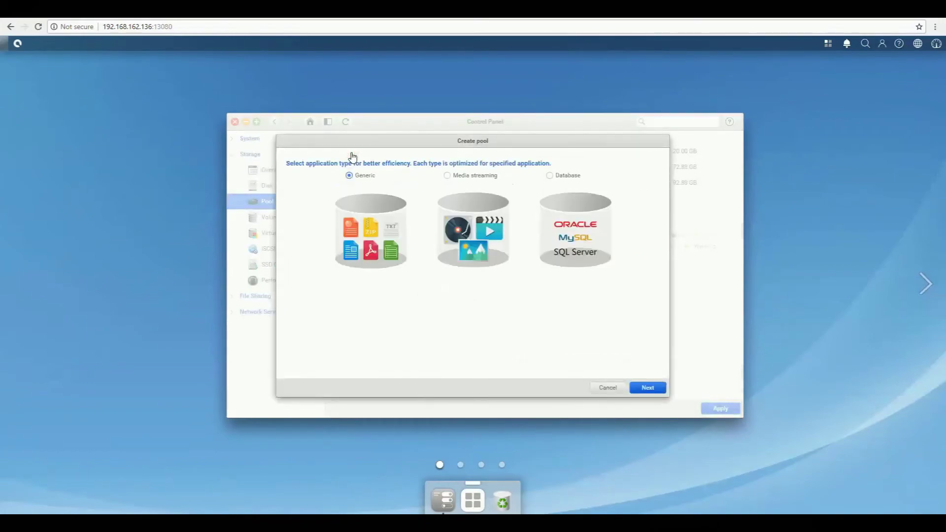
Step: Choose Generic type, keep Auto Tiering off, and enable SED protection with auto unlock Yes
left_click(657, 389)
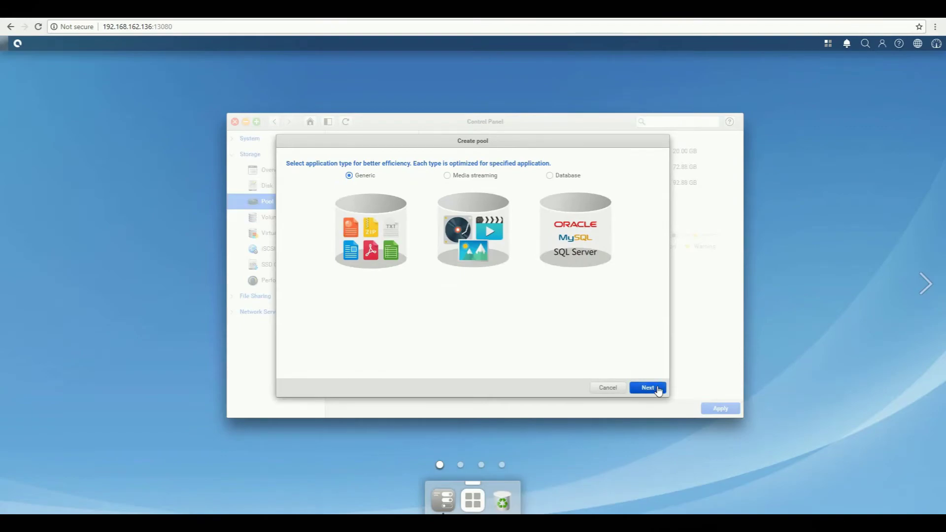
left_click(647, 388)
left_click(289, 177)
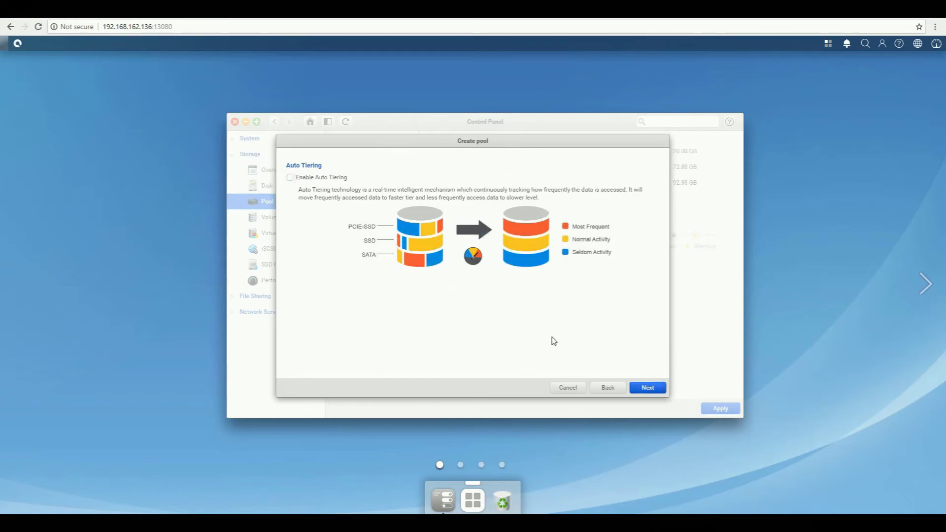
left_click(655, 388)
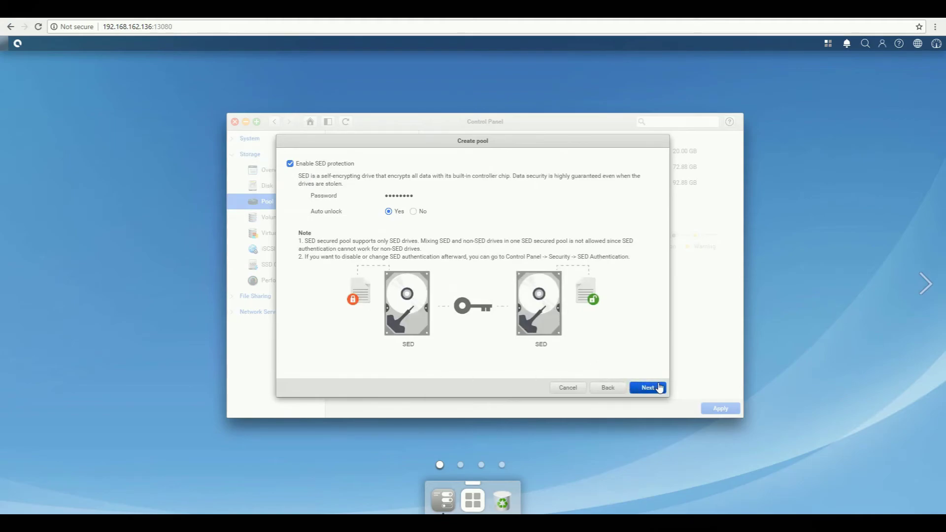
left_click(658, 388)
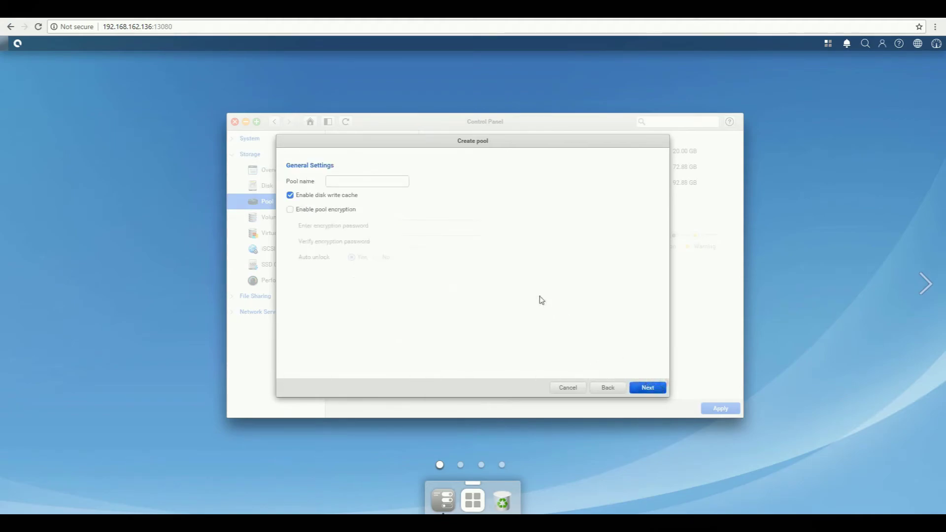
Step: Name the pool SEDPool, leaving pool encryption off and disk write cache on
left_click(392, 180)
left_click(291, 211)
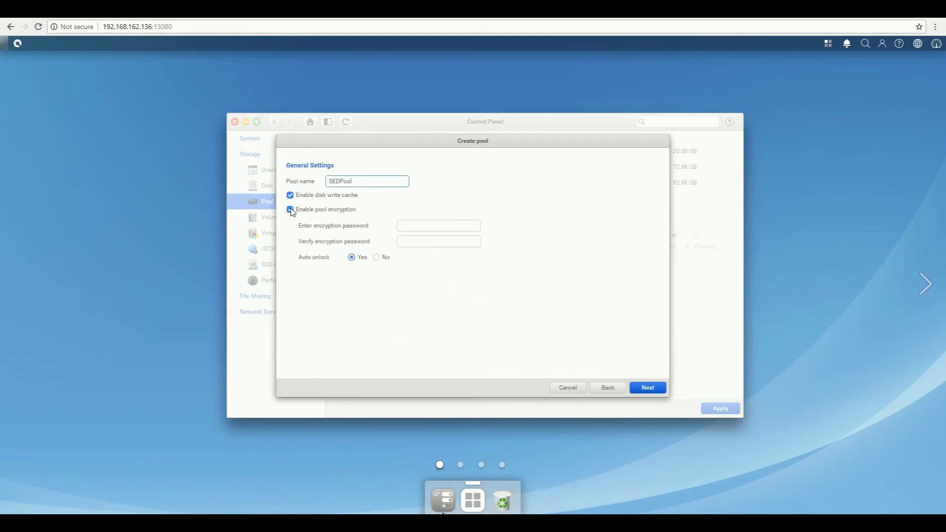
left_click(290, 210)
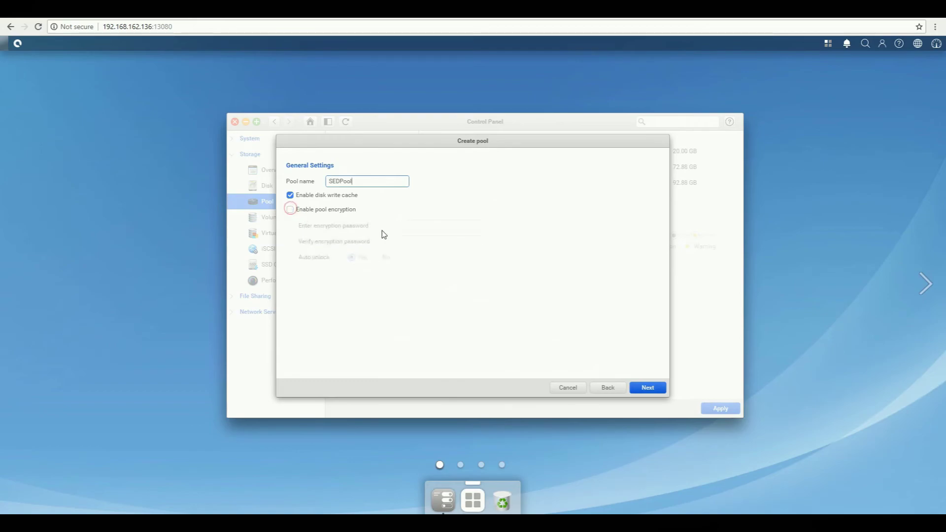
left_click(649, 388)
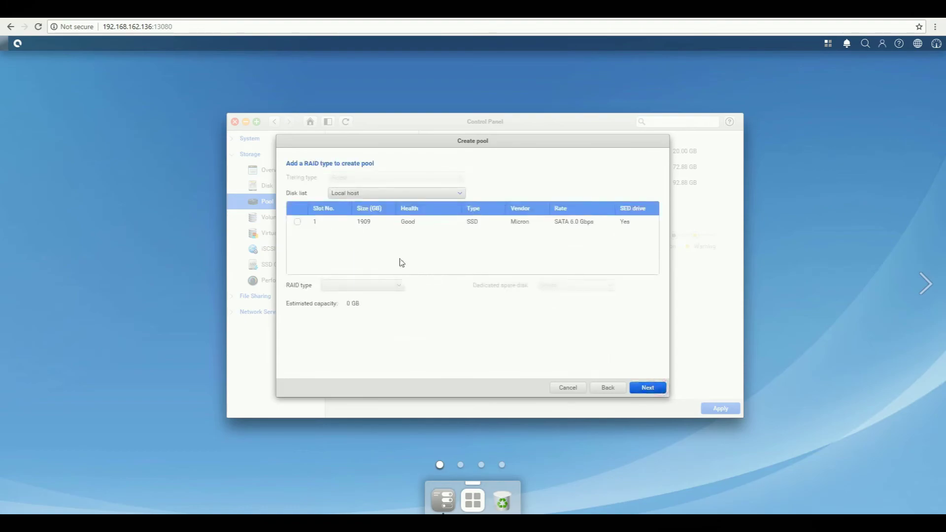
Step: Select the 1909 GB slot 1 SSD, keep RAID 0, and review the pool summary
left_click(297, 221)
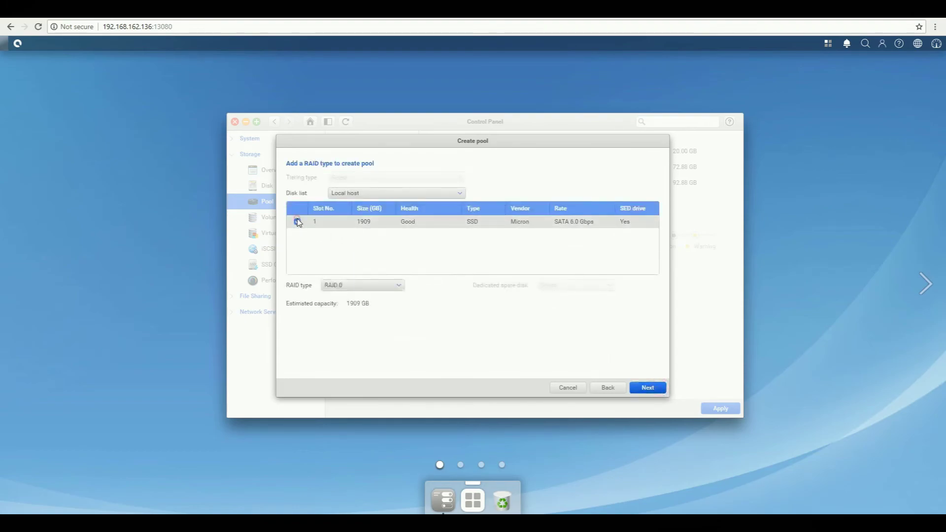
left_click(400, 286)
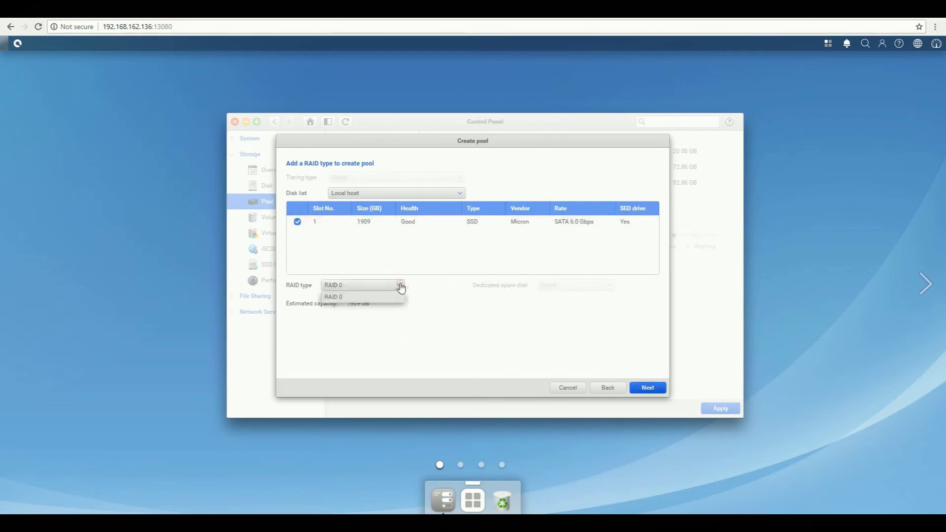
left_click(651, 365)
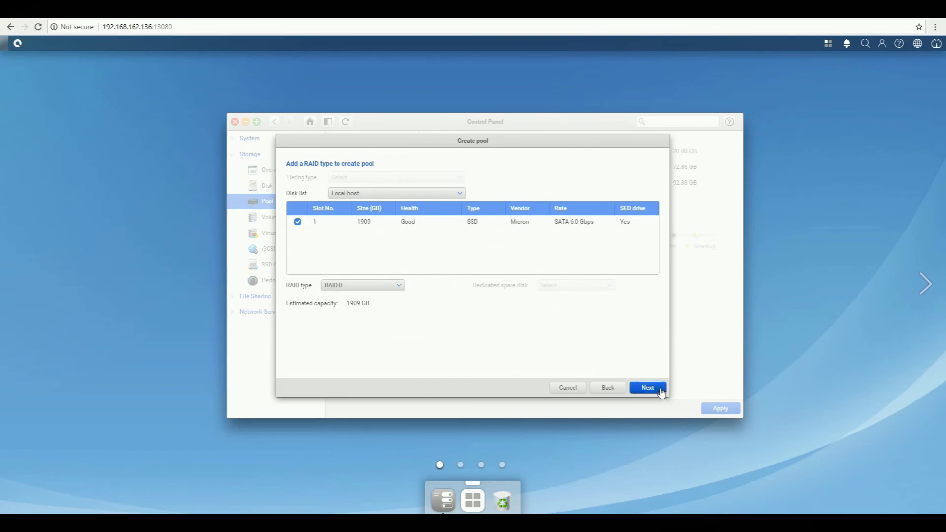
left_click(661, 393)
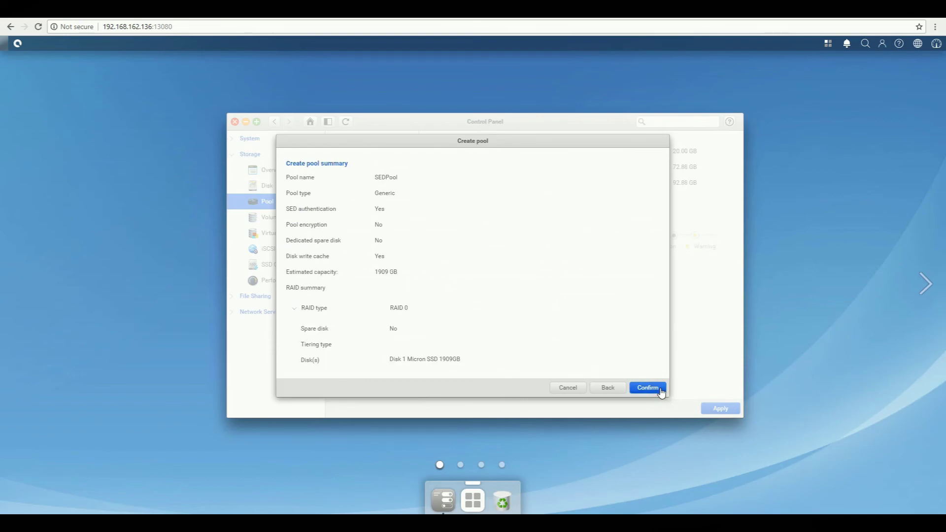
Step: Confirm creating SEDPool and view its details: online, RAID 0, 1858.37 GB
left_click(661, 393)
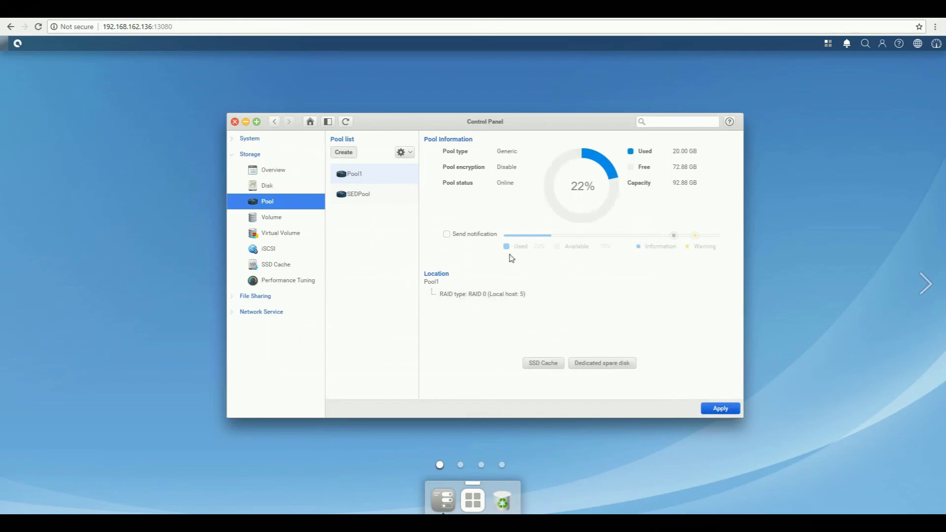
left_click(368, 194)
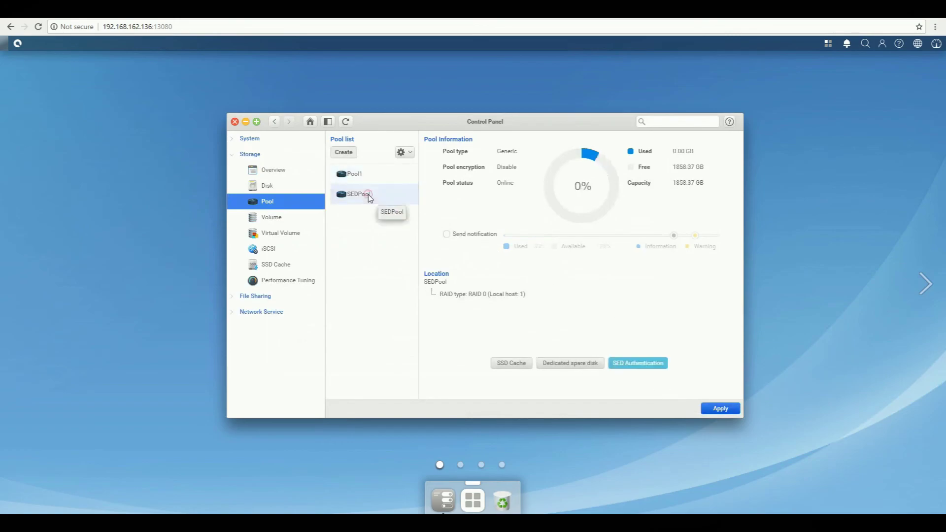